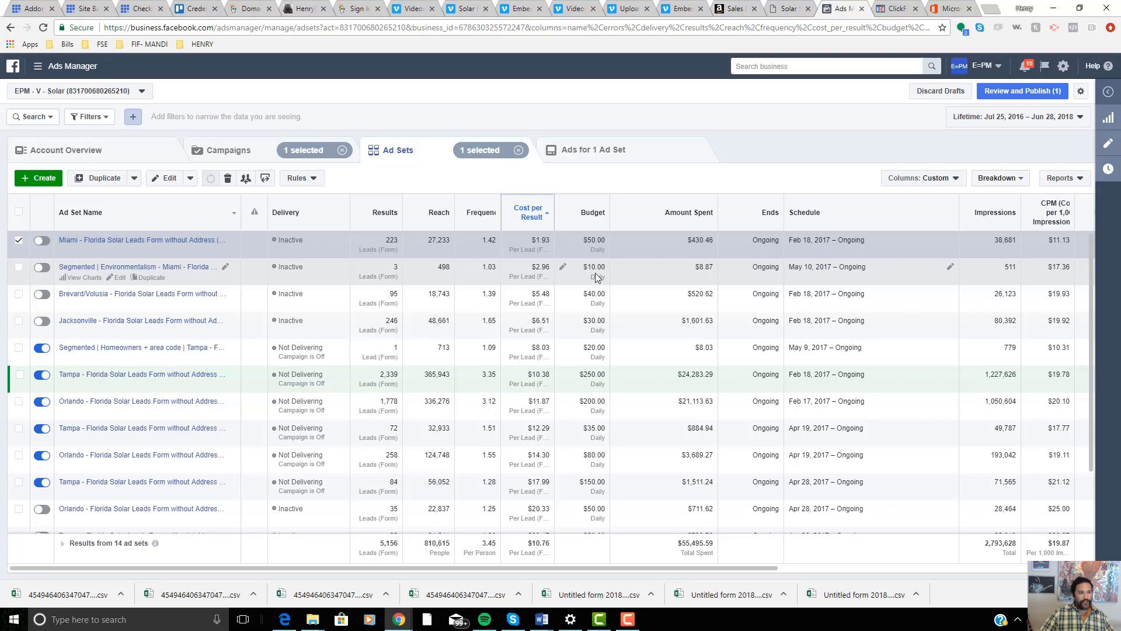
# - Set the daily budget of only the "Segmented | Environmentalism - Miami" ad set to $12.00
pyautogui.click(18, 241)
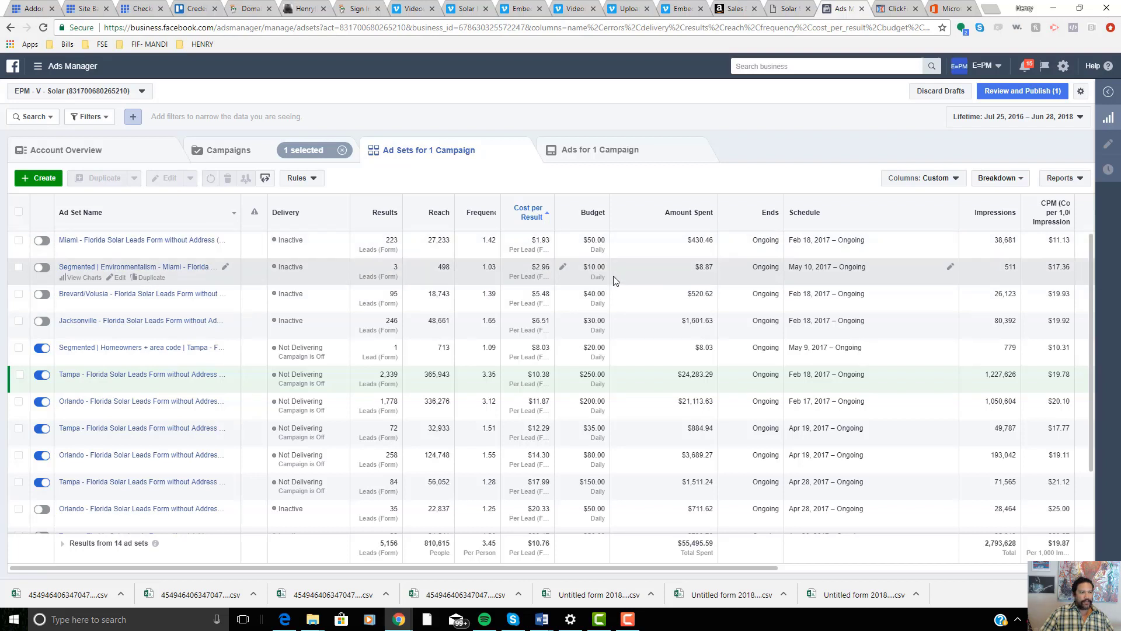
pyautogui.click(18, 271)
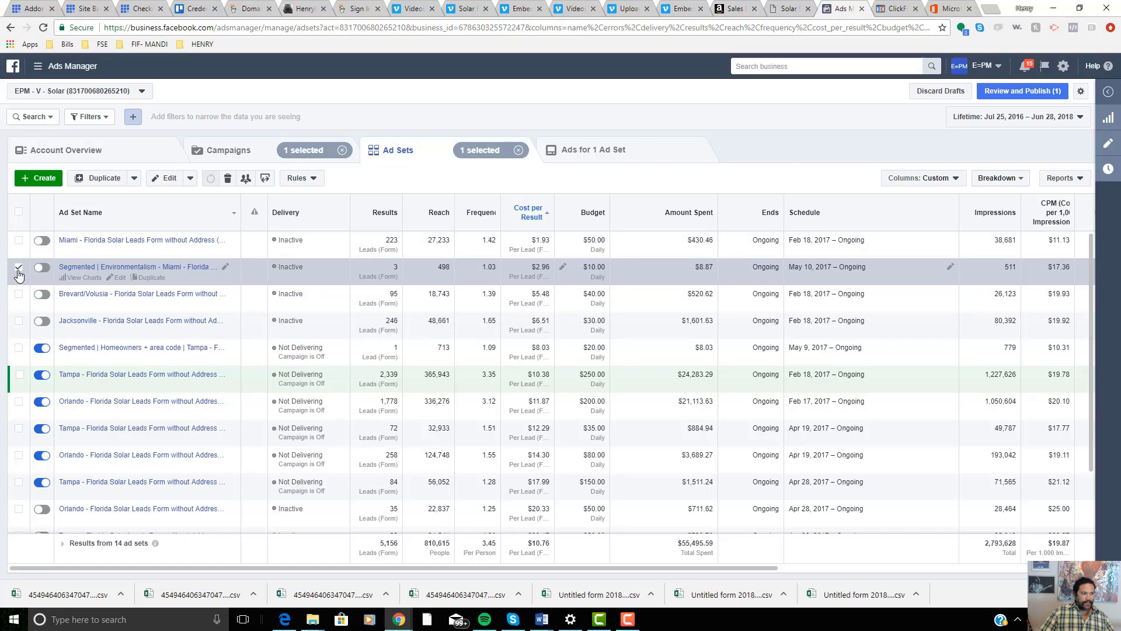
pyautogui.click(1107, 150)
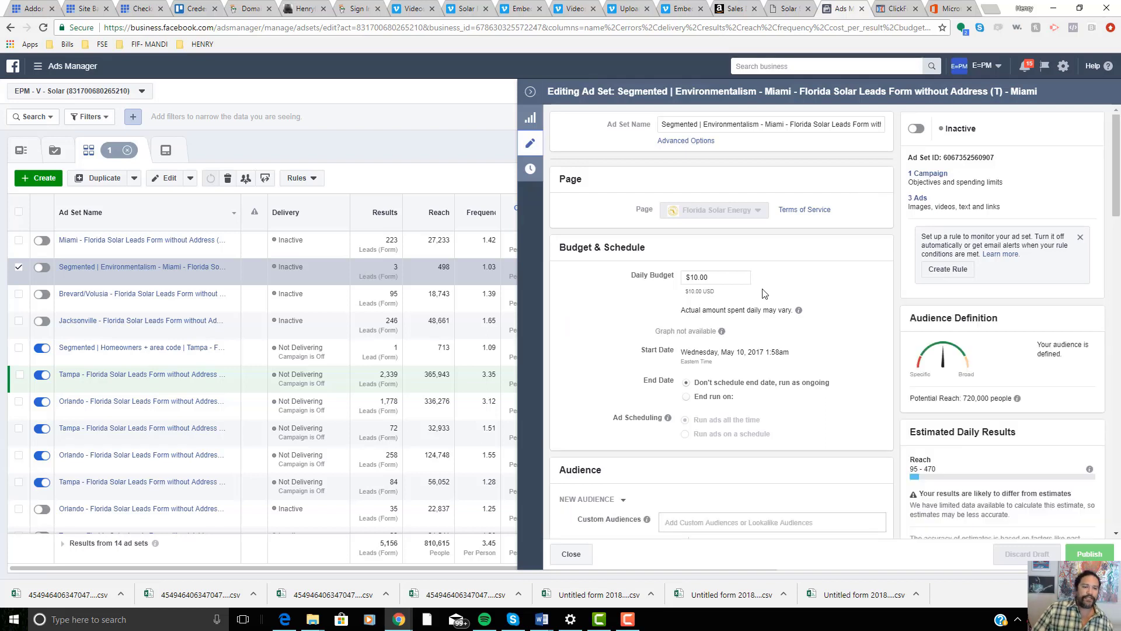
pyautogui.click(697, 278)
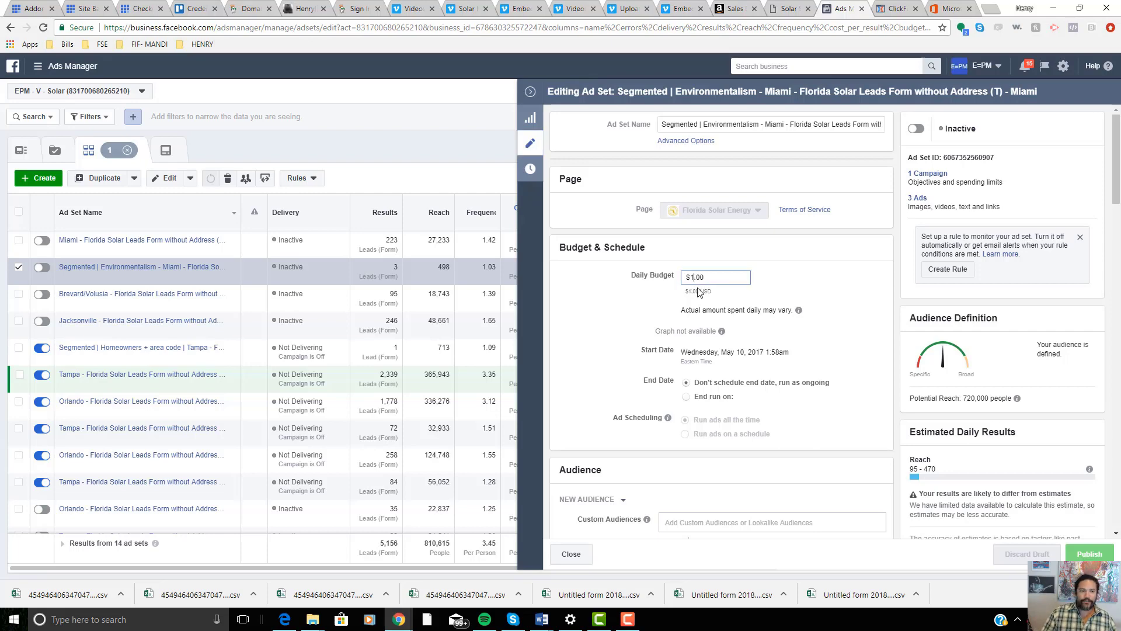
pyautogui.write('2')
# - Publish the ad set's budget change, dismiss the notification and return to the full ad set list
pyautogui.scroll(-3, 836, 290)
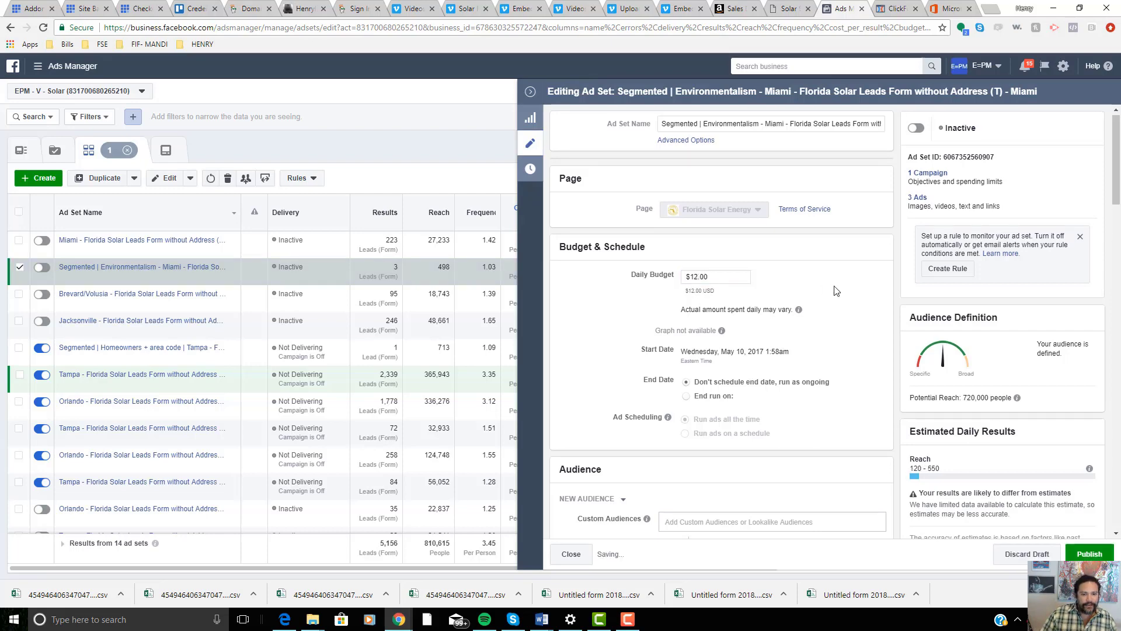
pyautogui.scroll(-6, 837, 291)
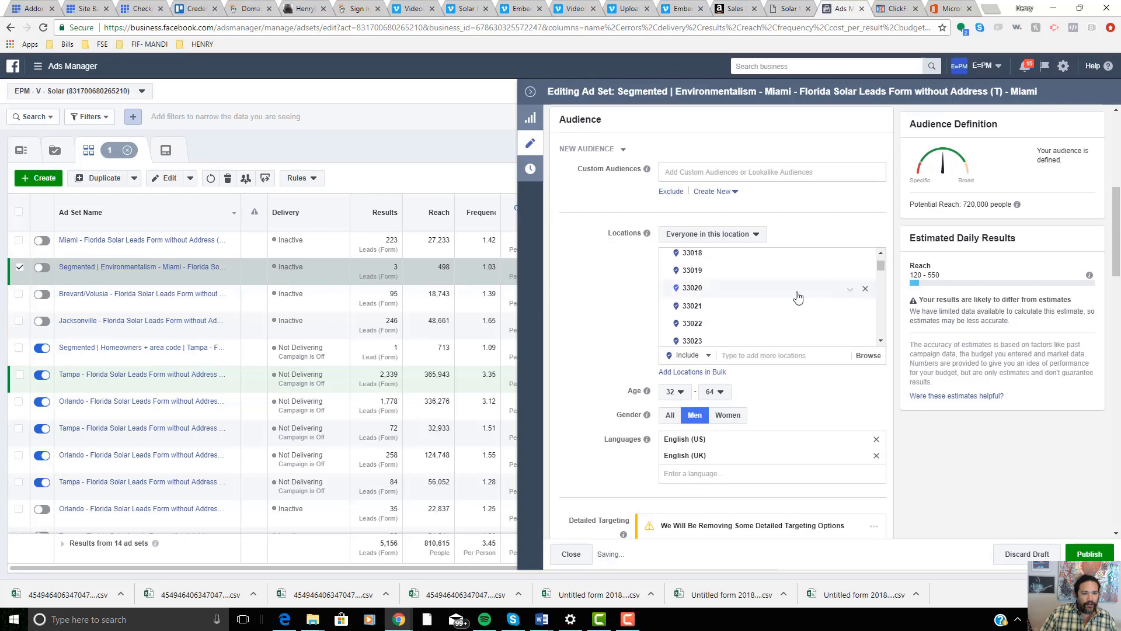
pyautogui.scroll(-5, 595, 325)
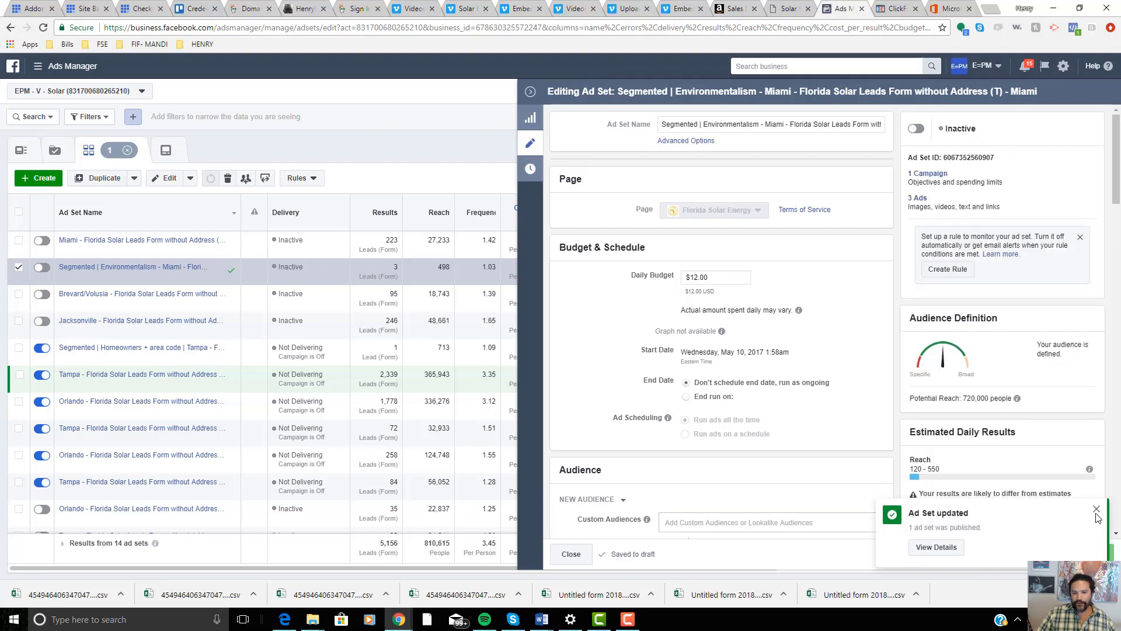
pyautogui.click(1096, 511)
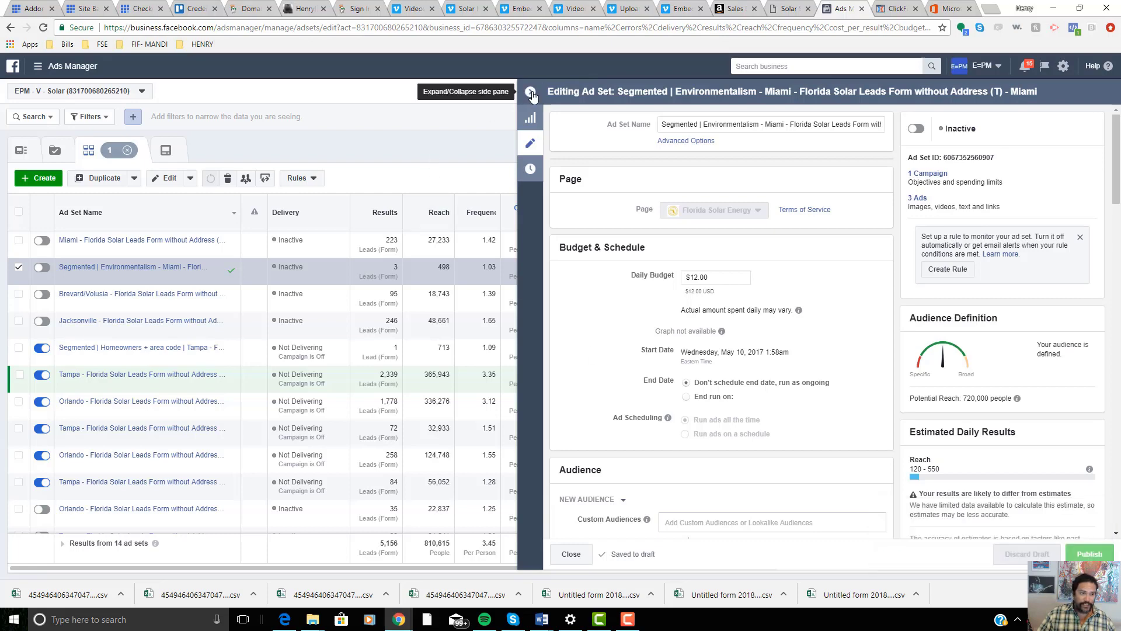
pyautogui.click(406, 295)
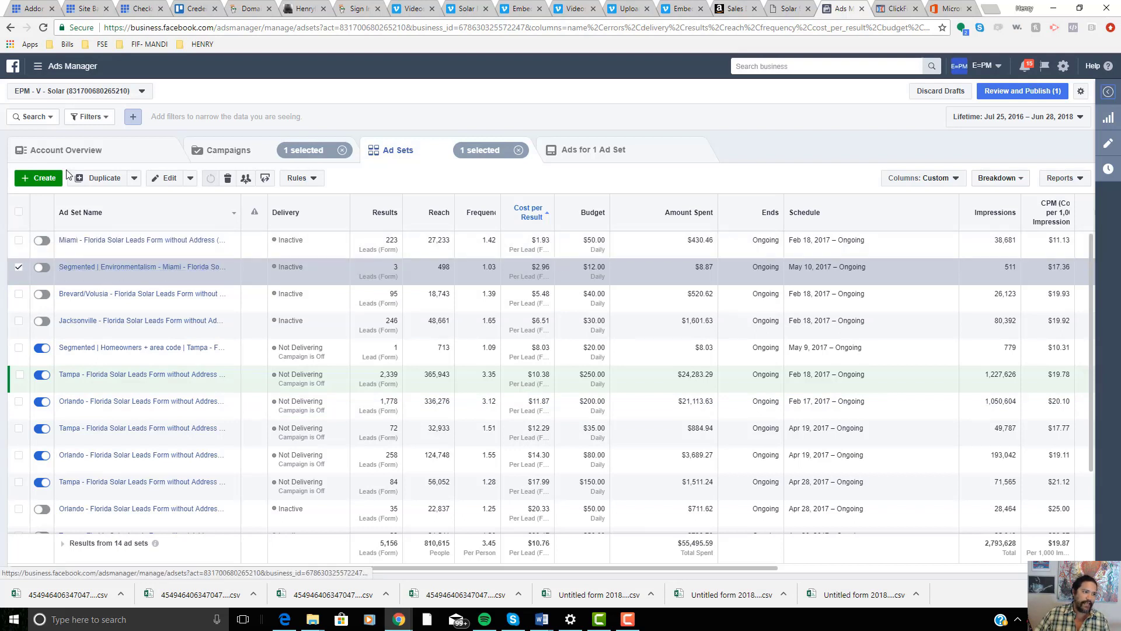
# - Duplicate the Environmentalism Miami ad set once into its original campaign and remove " - Copy" from the end of the duplicate's name
pyautogui.click(85, 182)
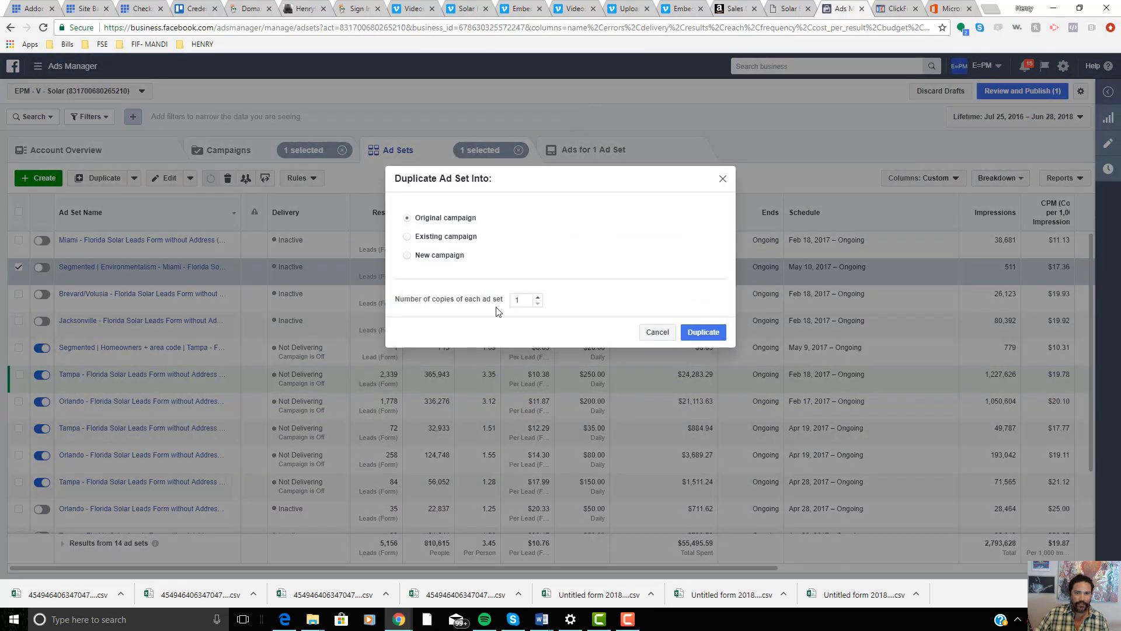
pyautogui.click(699, 333)
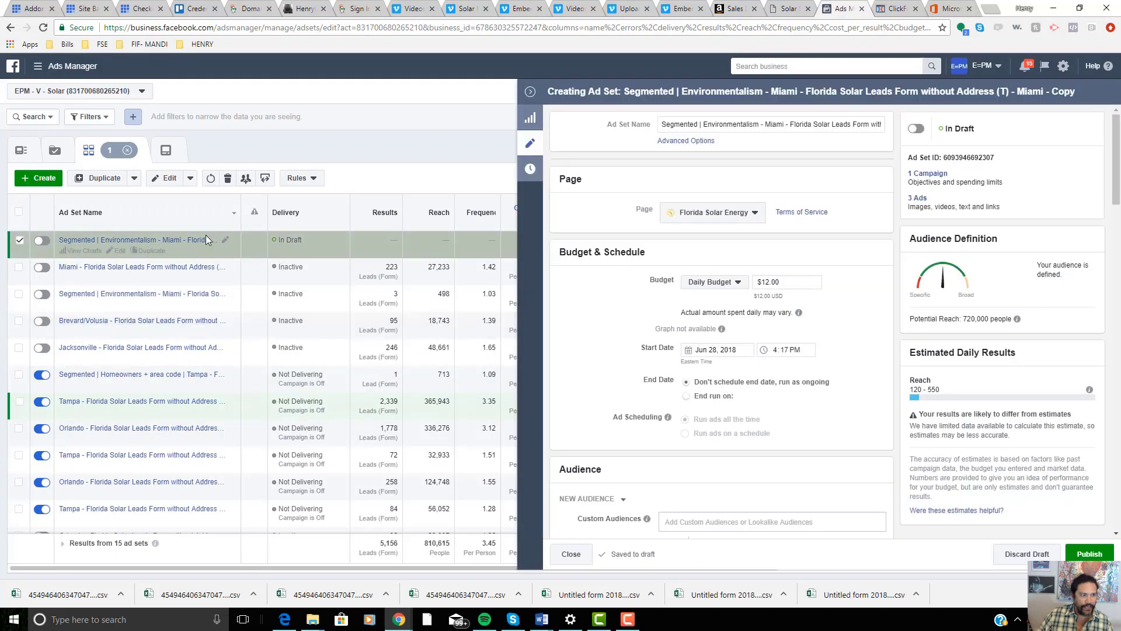
pyautogui.click(876, 124)
pyautogui.press('Right')
pyautogui.press('Right')
pyautogui.press('Right')
pyautogui.press('Right')
pyautogui.press('Right')
pyautogui.press('Right')
pyautogui.press('Right')
pyautogui.press('Right')
pyautogui.press('Right')
pyautogui.press('Right')
pyautogui.press('Right')
pyautogui.press('Right')
pyautogui.press('Right')
pyautogui.press('Right')
pyautogui.press('Right')
pyautogui.press('Right')
pyautogui.press('Right')
pyautogui.press('Right')
pyautogui.press('Right')
pyautogui.press('Right')
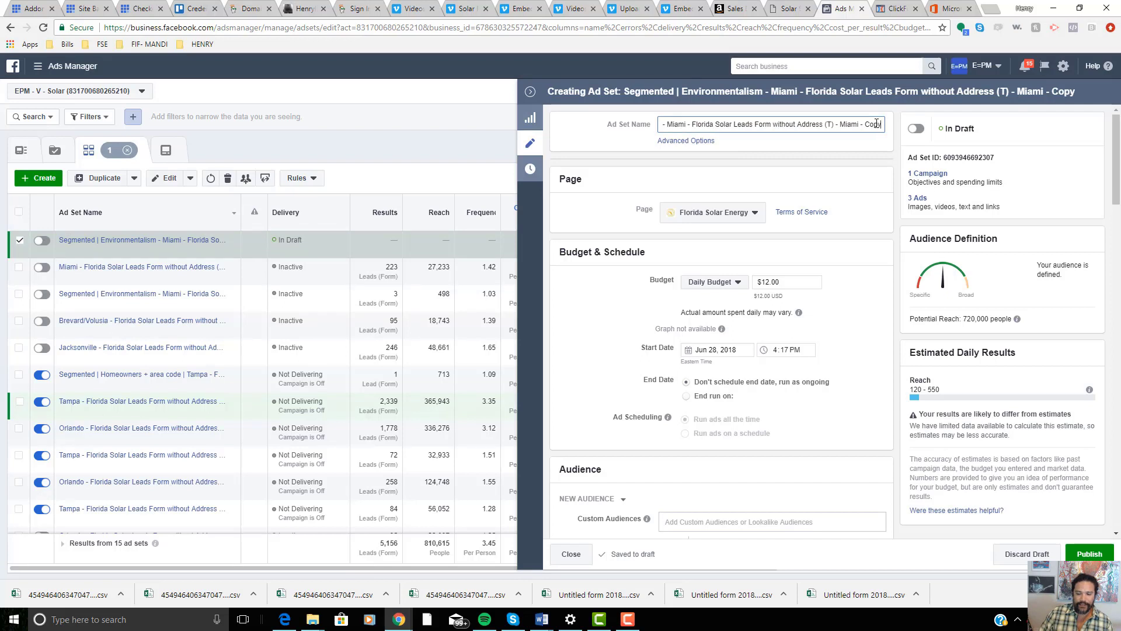
pyautogui.press('BackSpace')
pyautogui.press('BackSpace')
pyautogui.press('BackSpace')
pyautogui.press('BackSpace')
pyautogui.press('BackSpace')
pyautogui.press('BackSpace')
pyautogui.press('BackSpace')
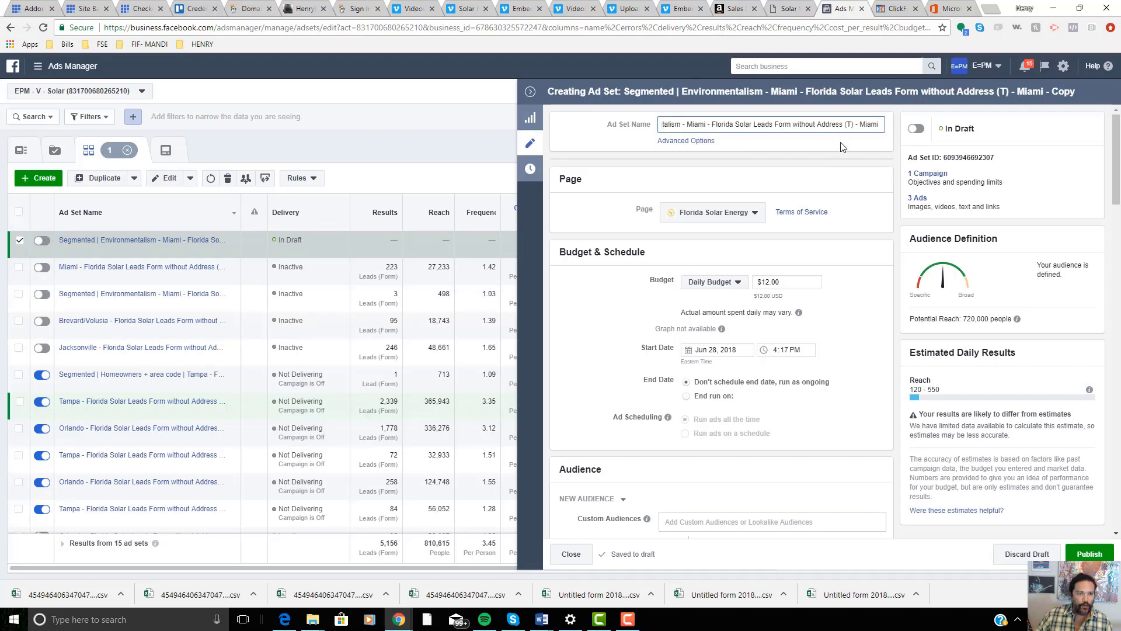
pyautogui.click(483, 247)
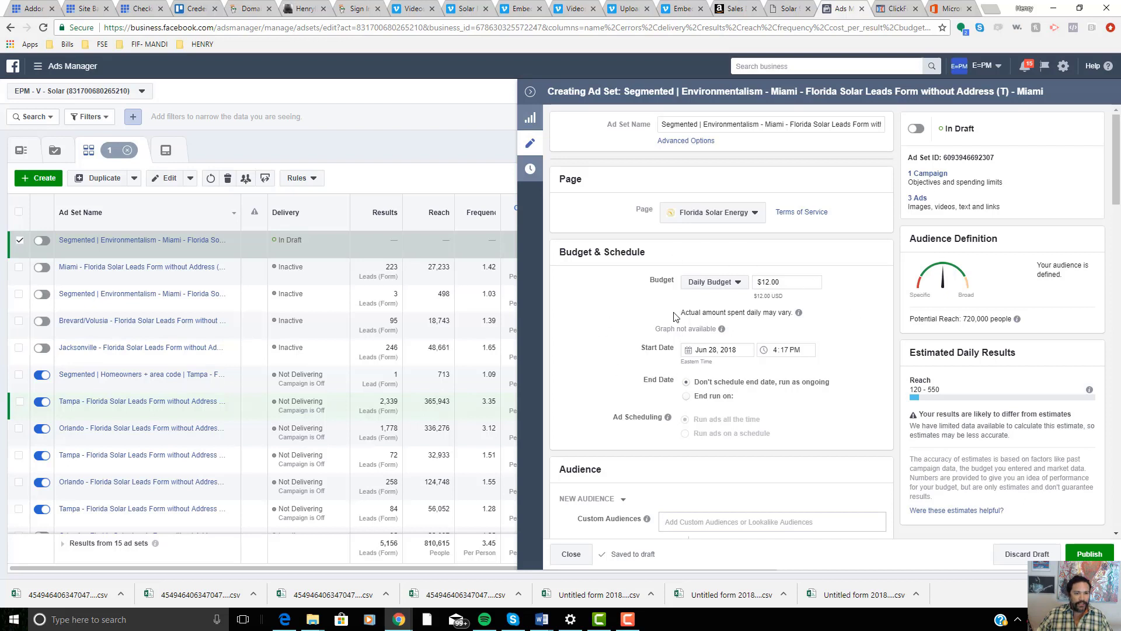
# - Set the duplicated ad set's daily budget to $75.00
pyautogui.click(767, 283)
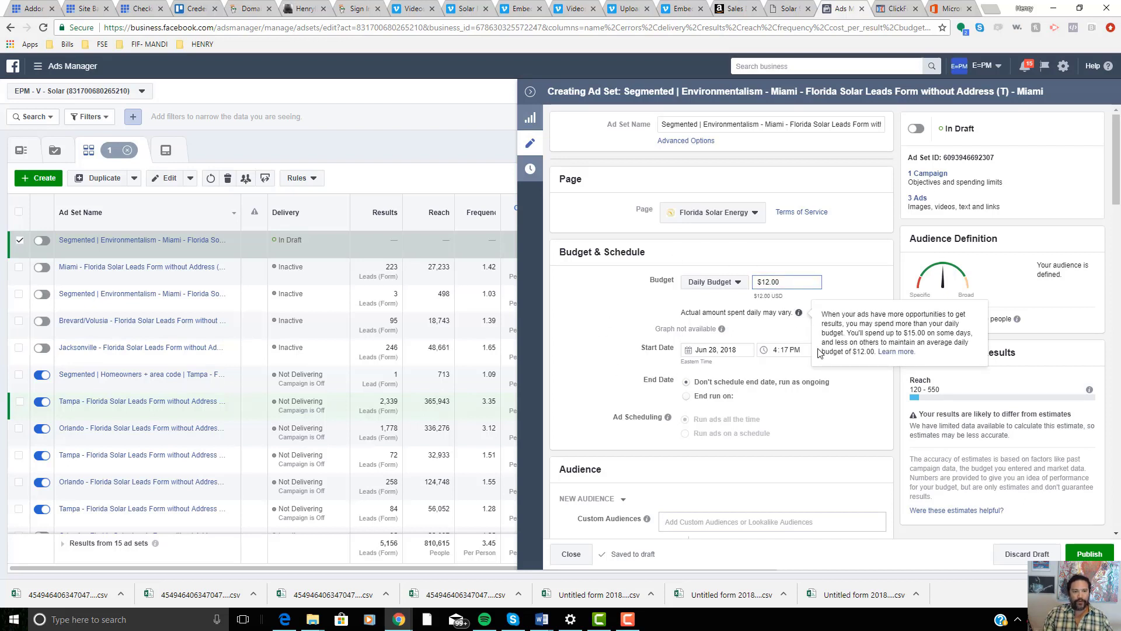
pyautogui.press('BackSpace')
pyautogui.press('BackSpace')
pyautogui.press('BackSpace')
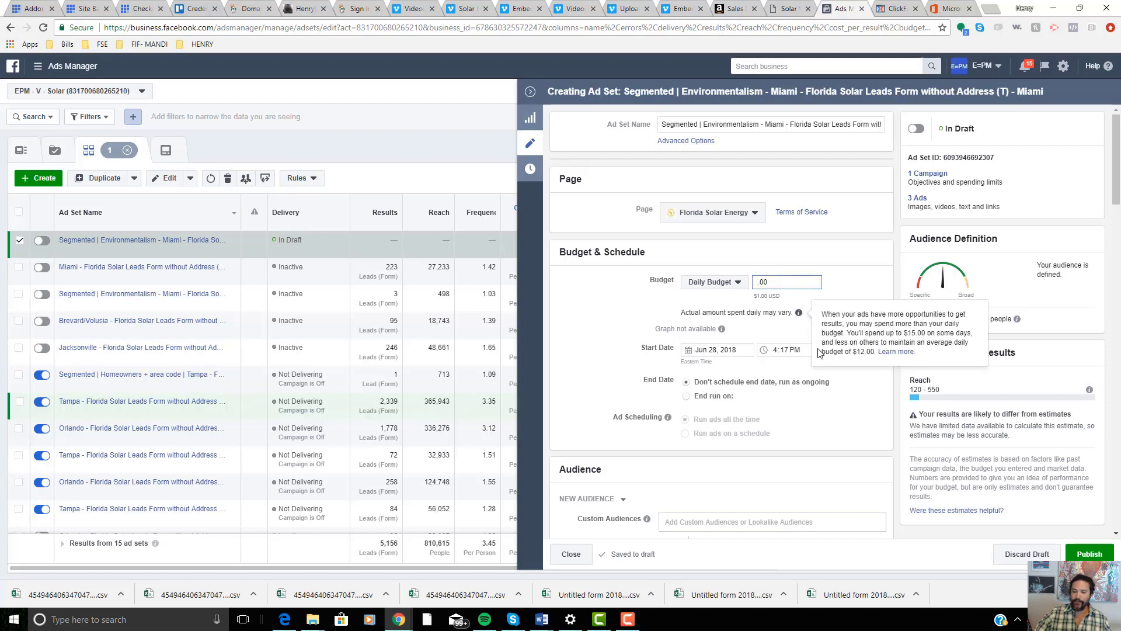
pyautogui.write('75.00')
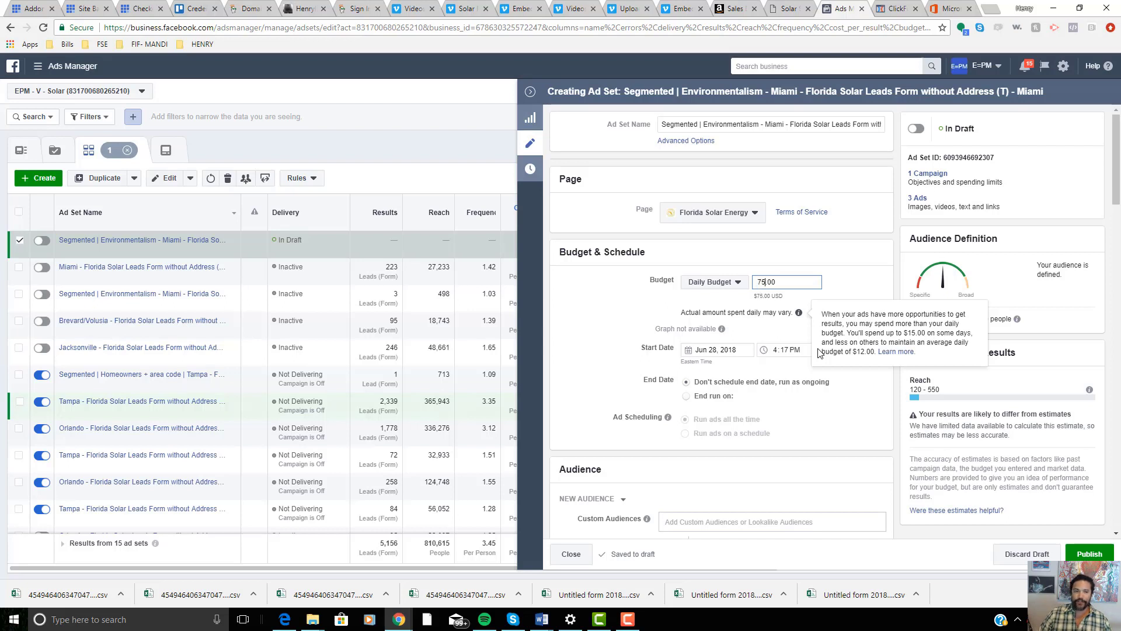
pyautogui.press('Delete')
pyautogui.press('Delete')
pyautogui.press('Delete')
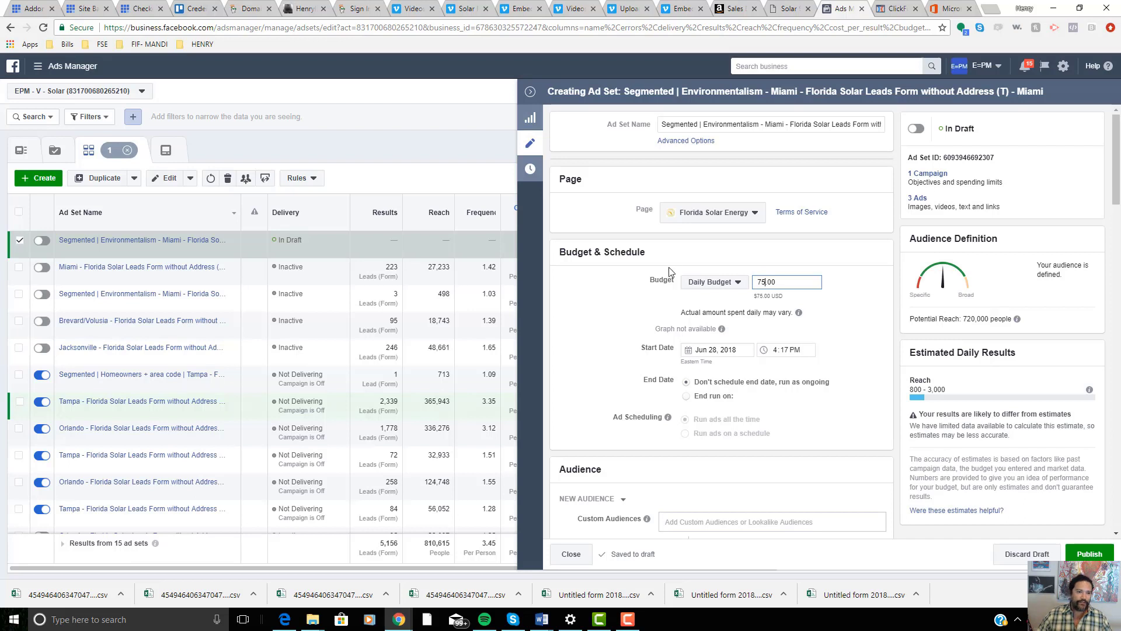
pyautogui.click(694, 253)
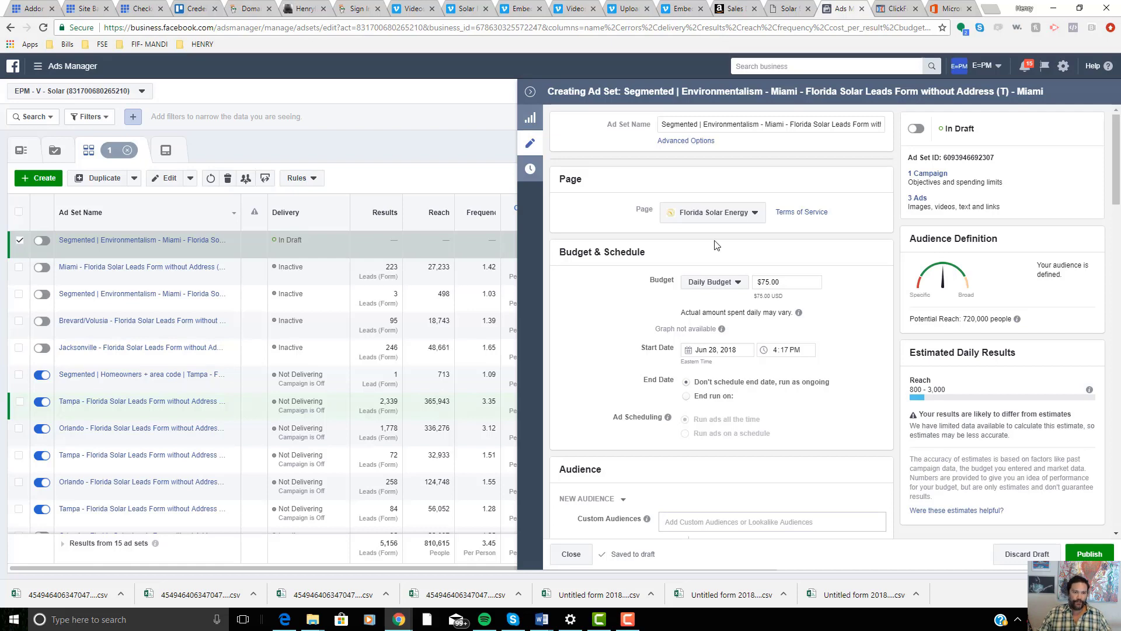
# - Publish the duplicated Environmentalism Miami ad set and dismiss the publishing notification
pyautogui.scroll(-3, 876, 286)
pyautogui.scroll(-6, 604, 333)
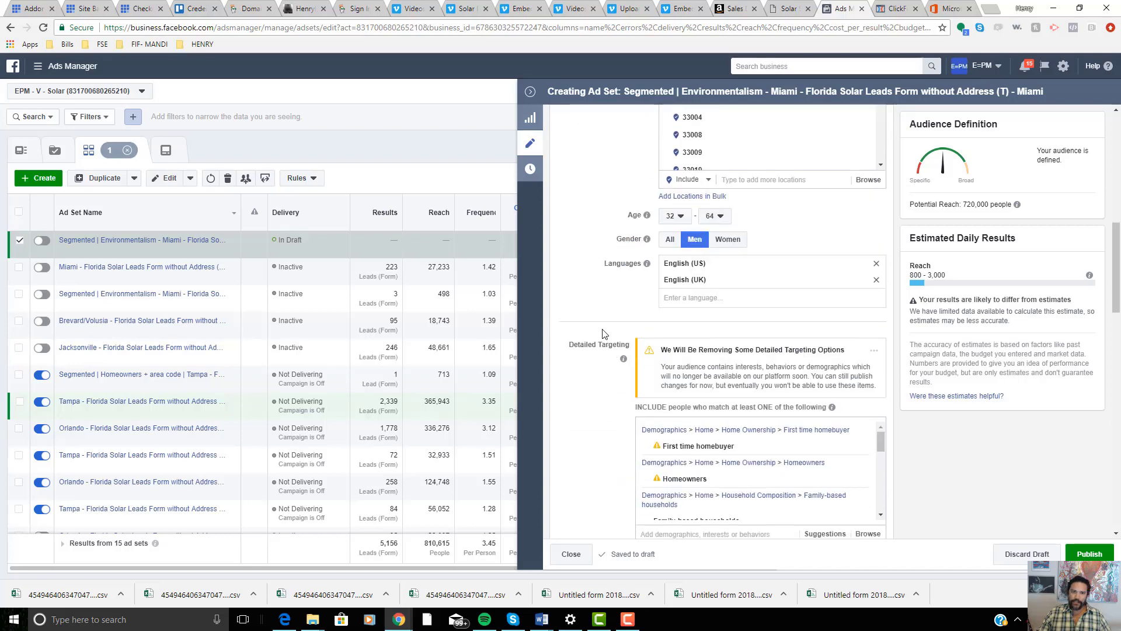
pyautogui.scroll(-2, 604, 334)
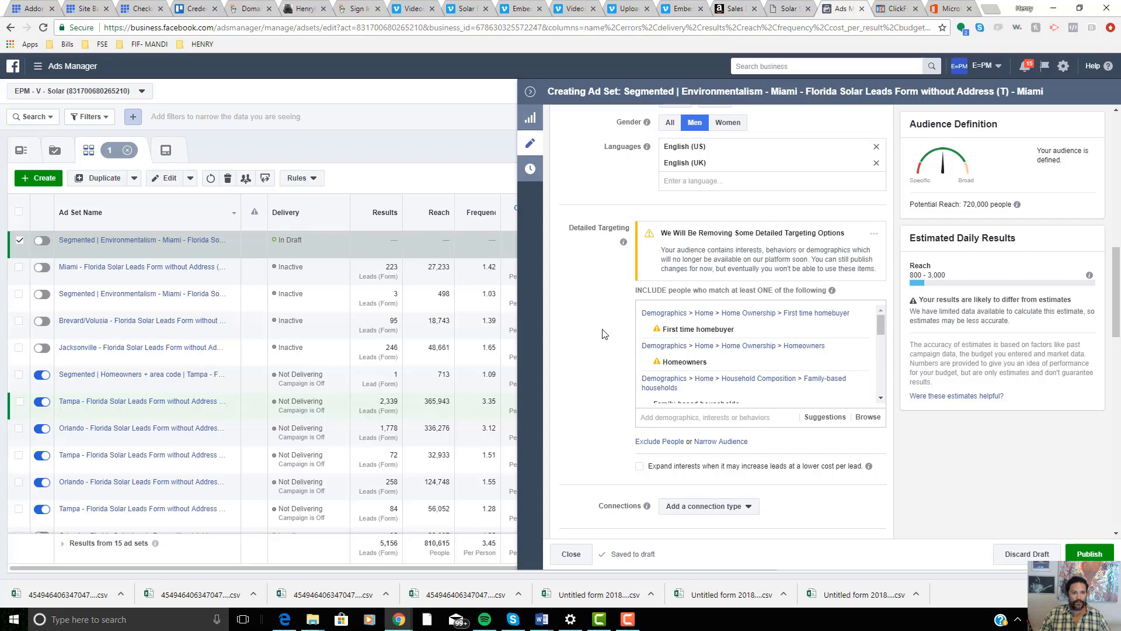
pyautogui.scroll(-2, 604, 334)
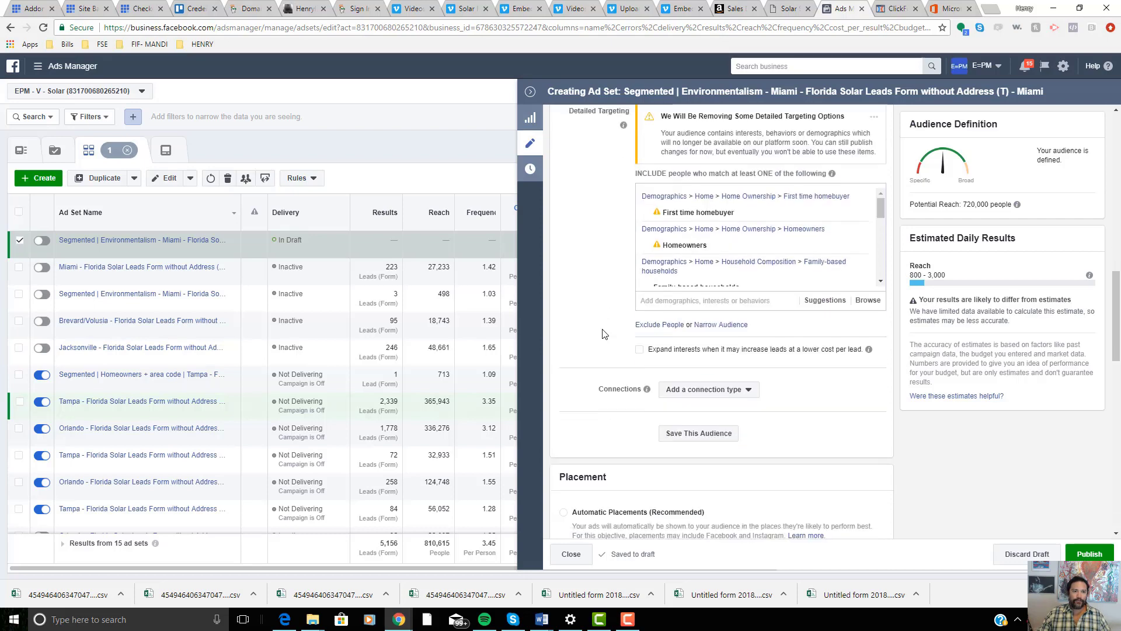
pyautogui.scroll(-6, 605, 334)
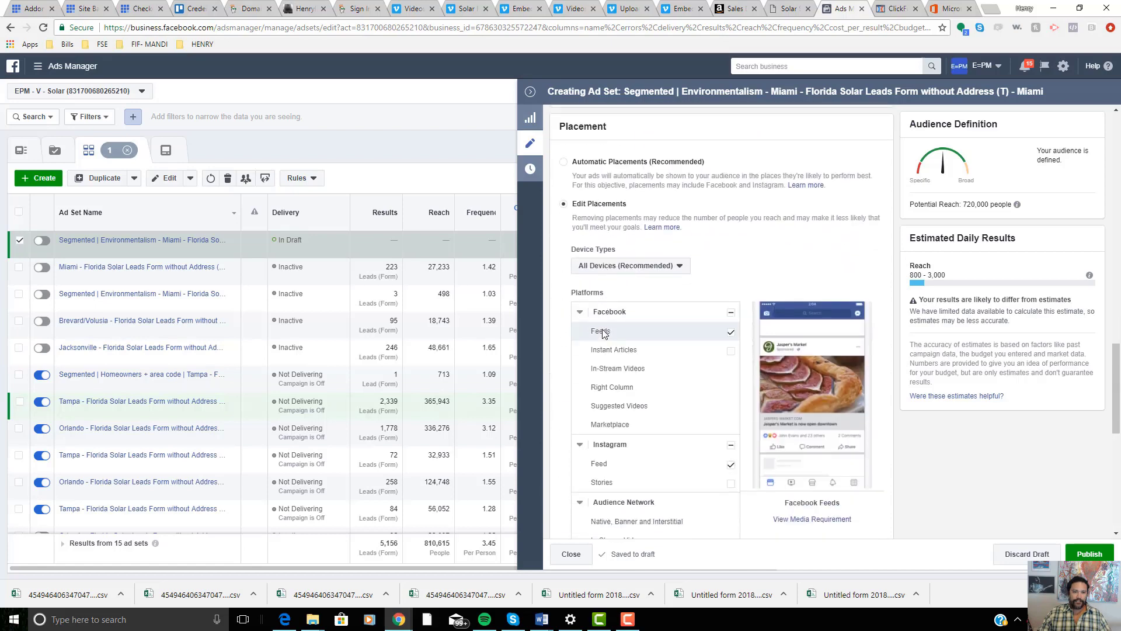
pyautogui.scroll(-7, 602, 328)
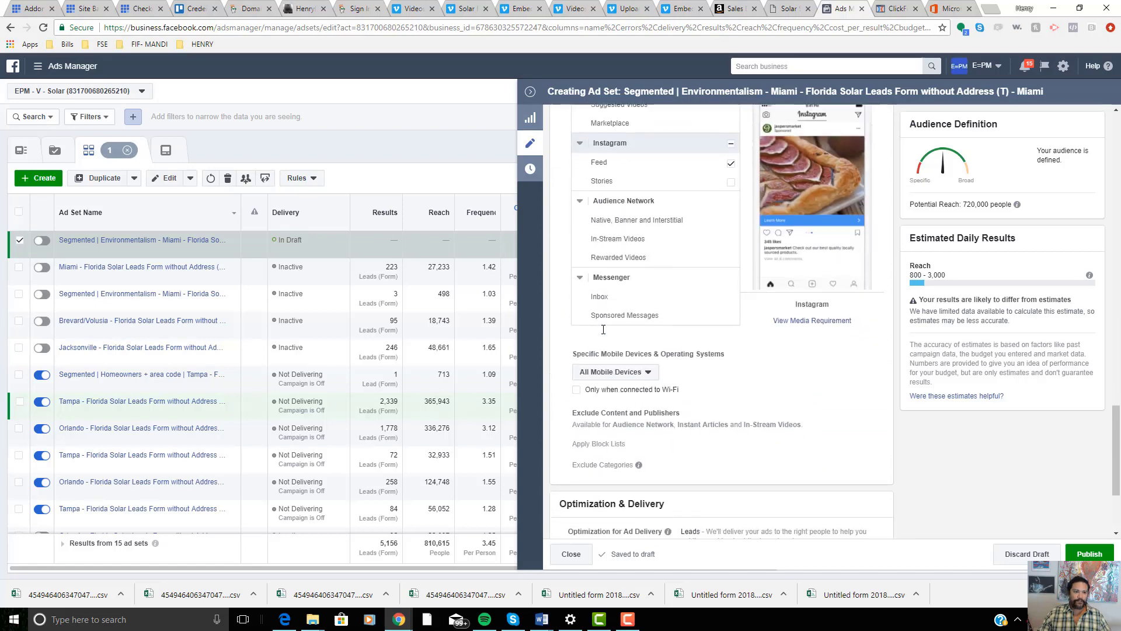
pyautogui.scroll(-1, 603, 332)
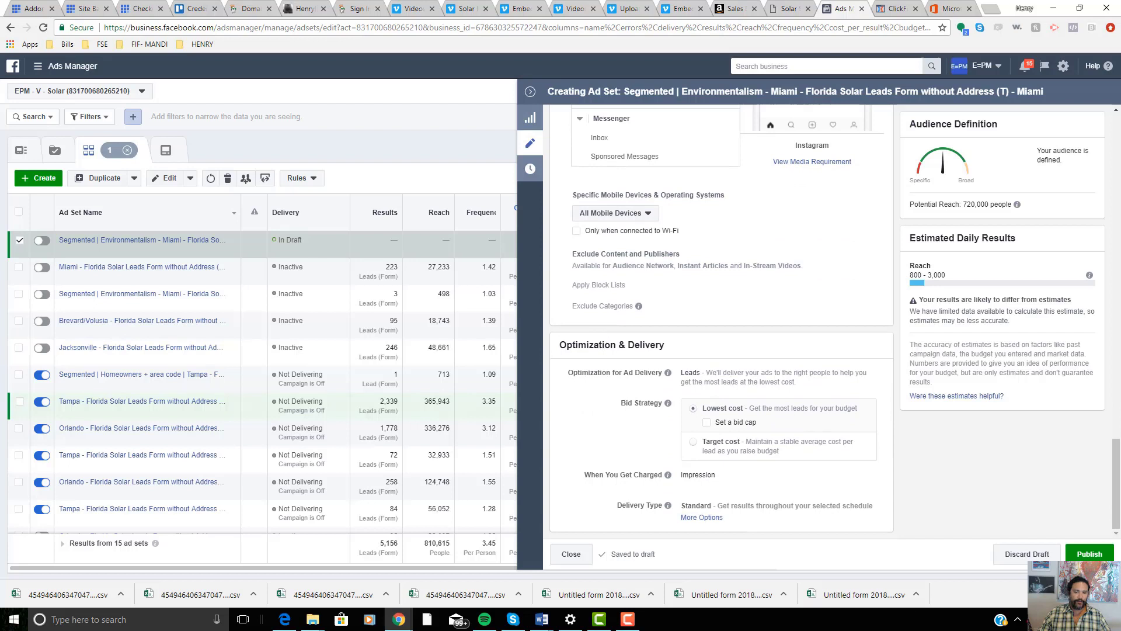
pyautogui.click(1089, 553)
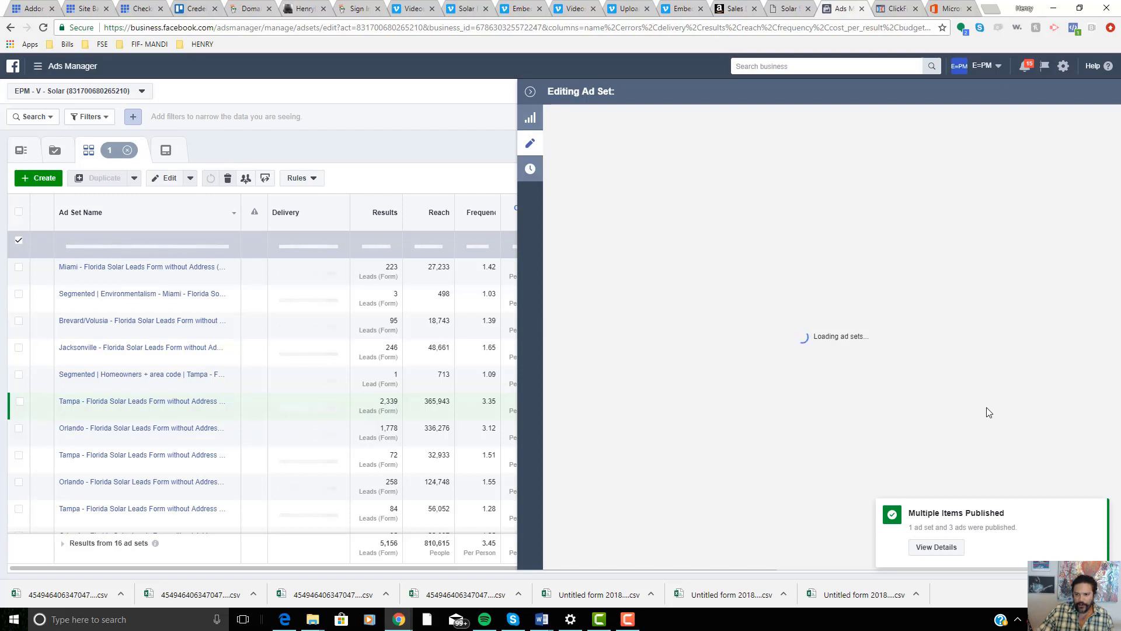
pyautogui.click(1097, 520)
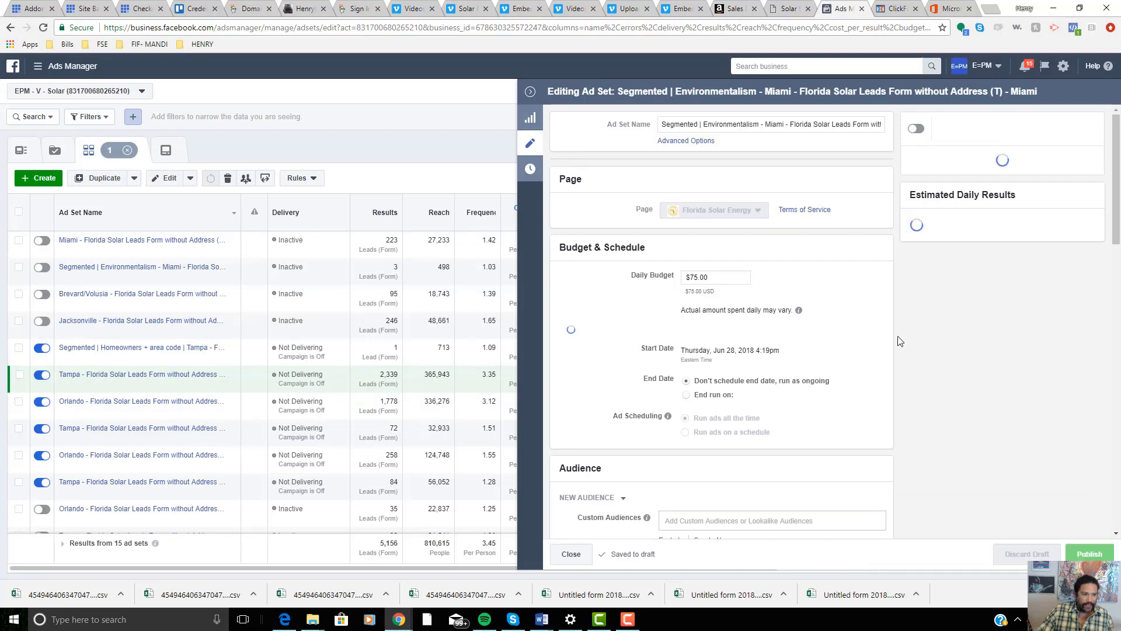